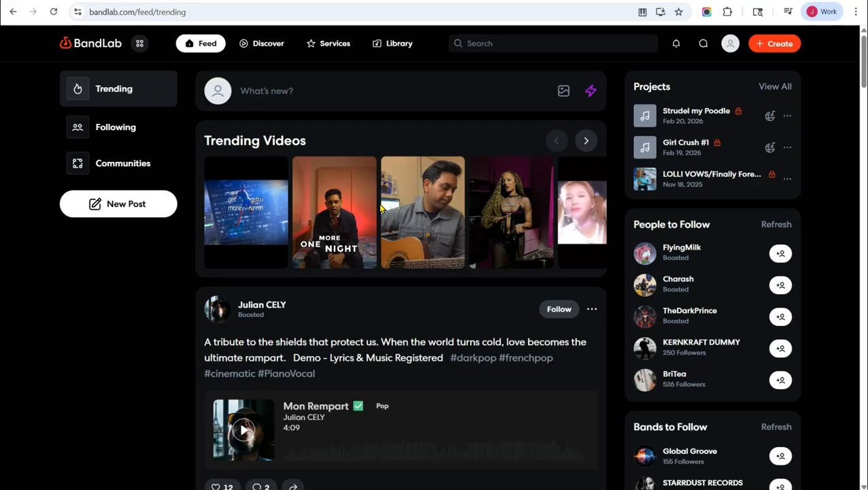
Create a new empty project and dismiss the track-type chooser to reach the blank timeline.
click(760, 52)
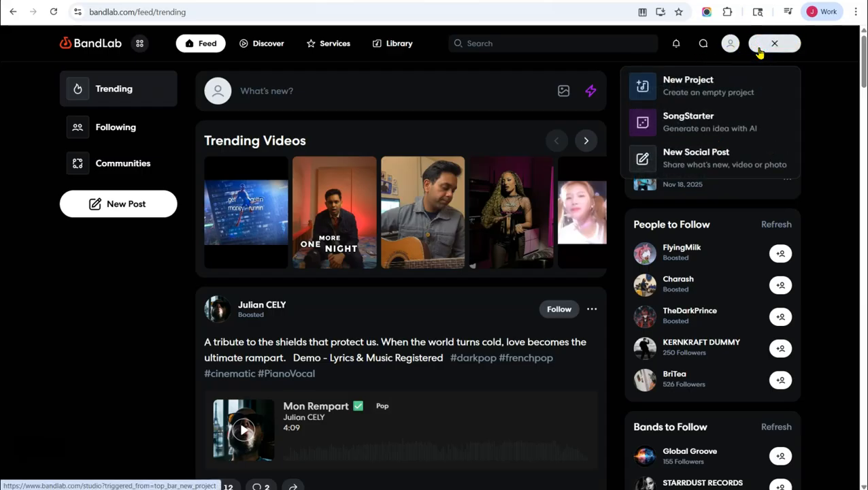
click(655, 90)
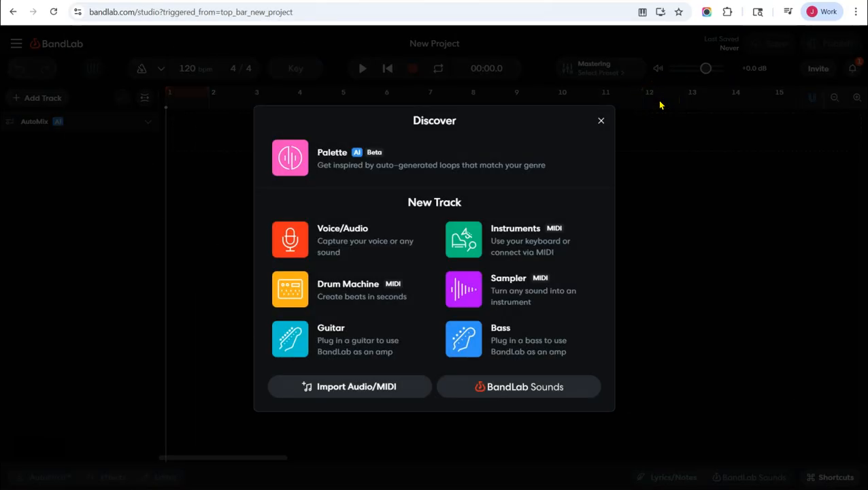
click(601, 120)
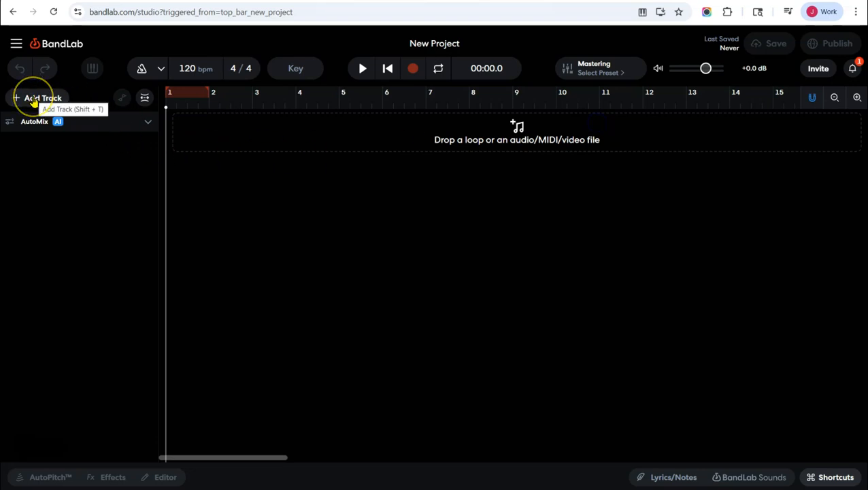
Add a Voice/Audio track, a Guitar track and a Bass track to the project.
click(27, 99)
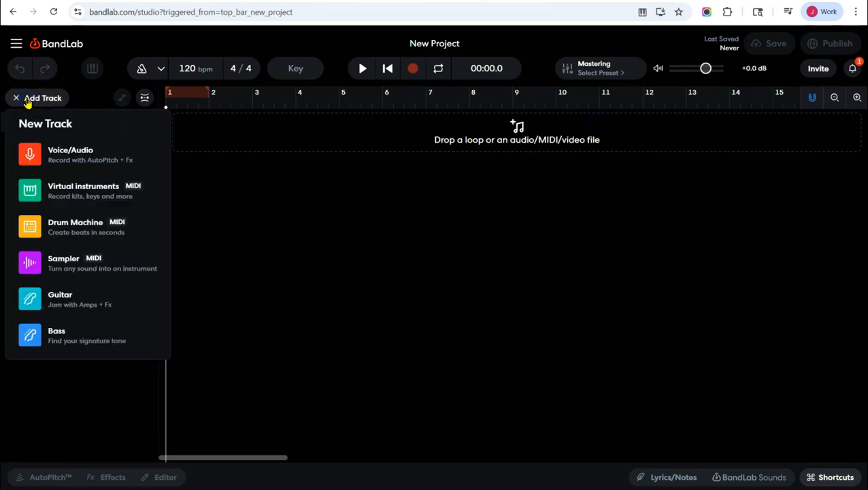
click(72, 156)
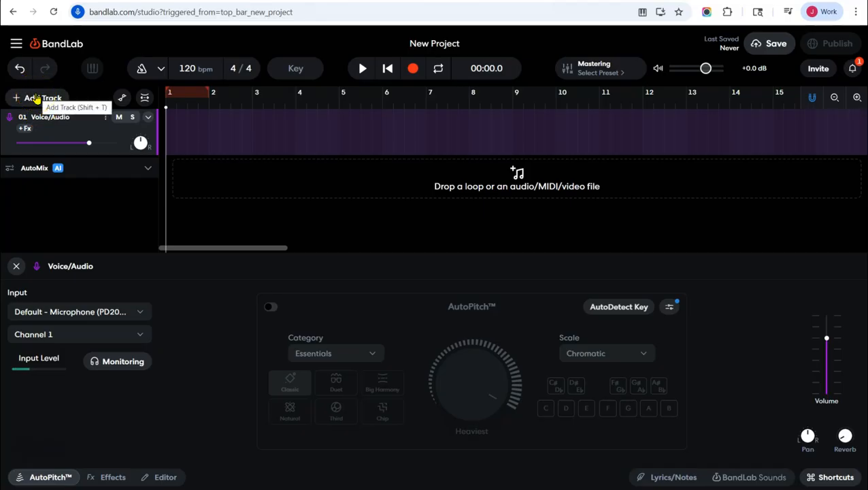
click(32, 98)
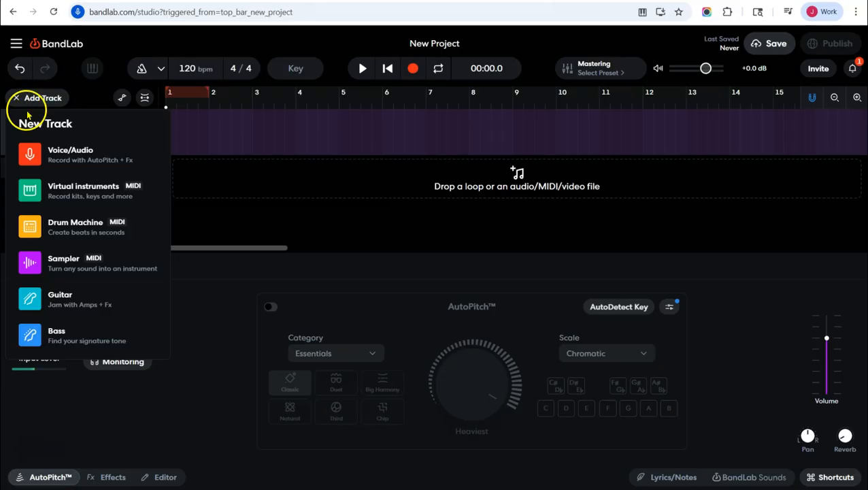
click(59, 295)
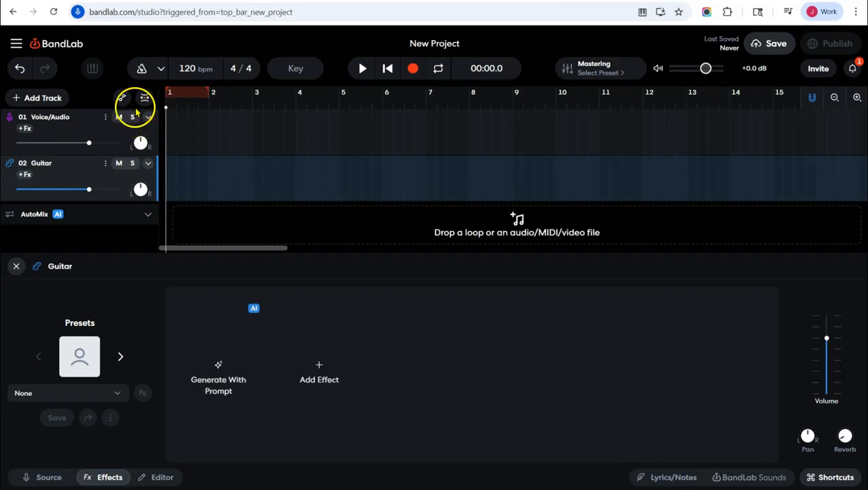
click(43, 100)
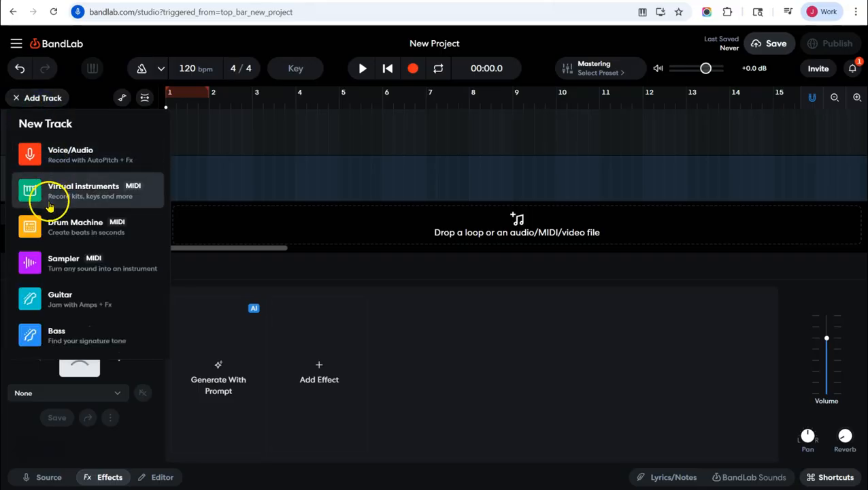
click(68, 334)
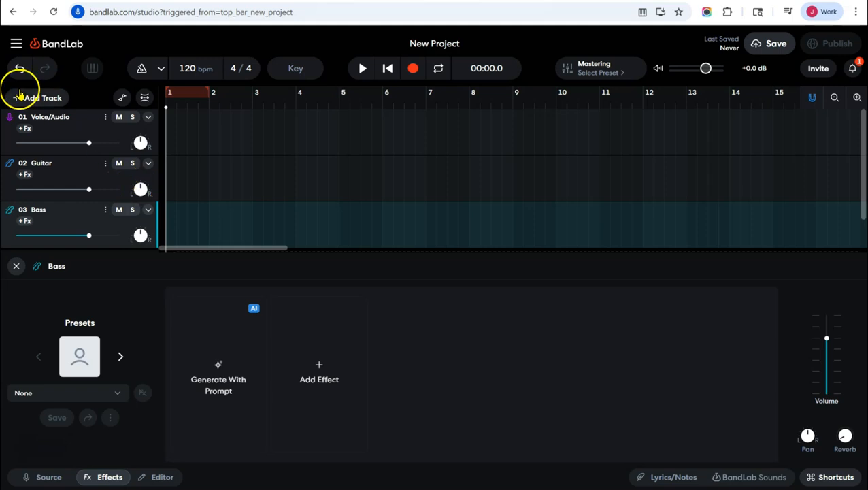
Add a virtual instrument track set to Lofi Piano from the Keyboards category, and close the lower editing panel.
click(41, 98)
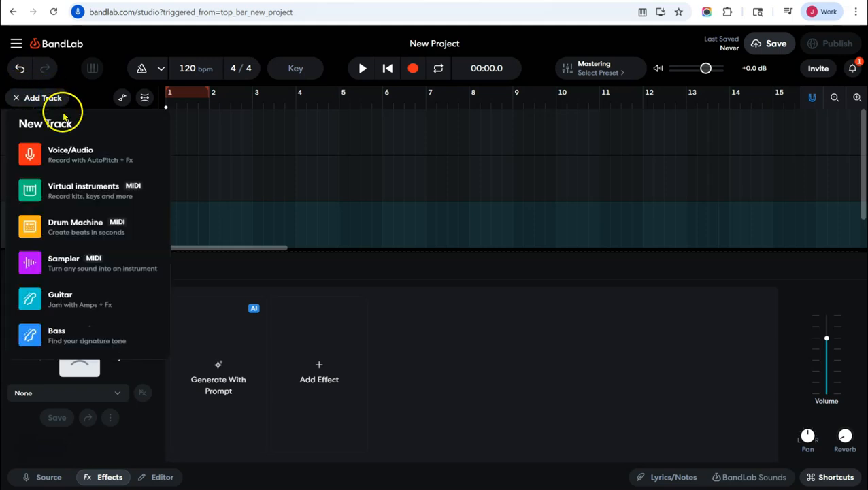
click(101, 190)
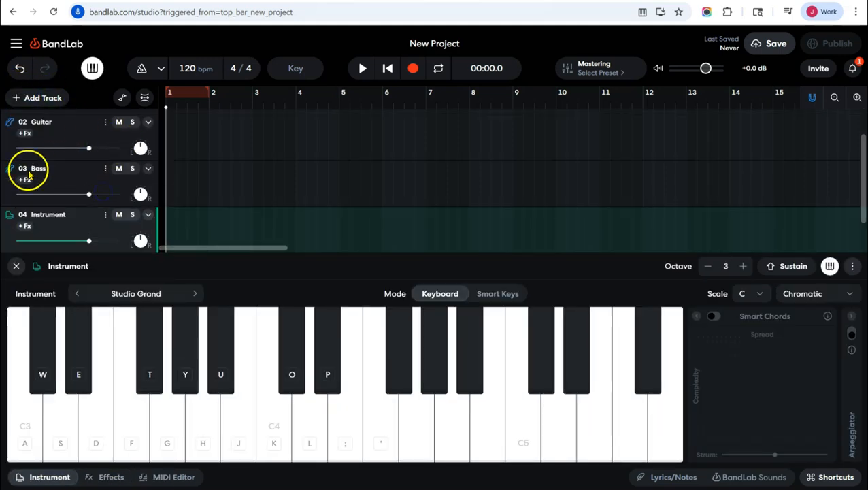
click(177, 293)
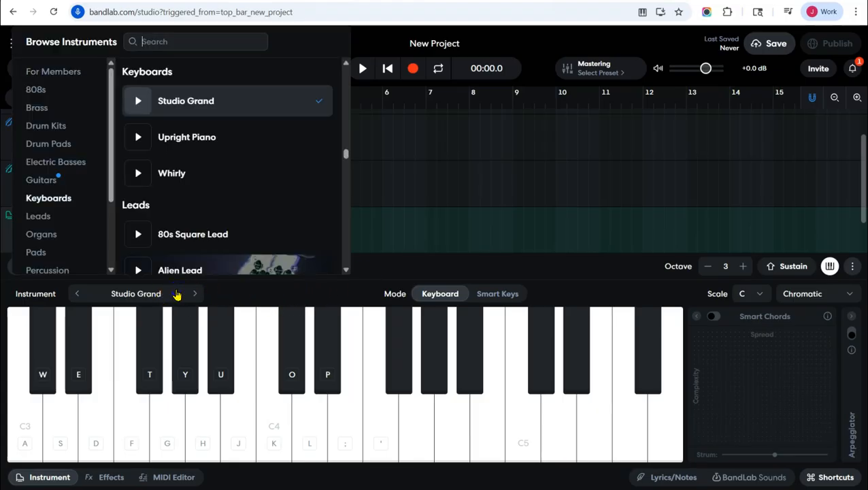
click(58, 198)
scroll(167, 192, down, 5)
scroll(223, 196, down, 3)
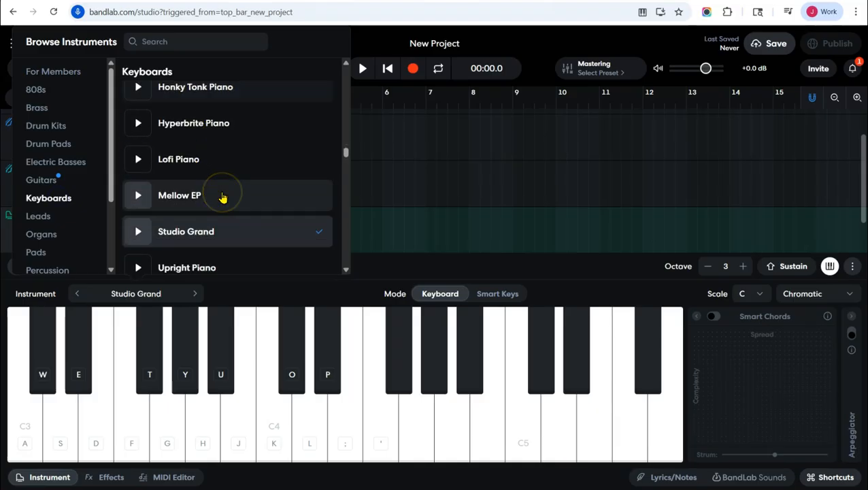
scroll(224, 189, up, 5)
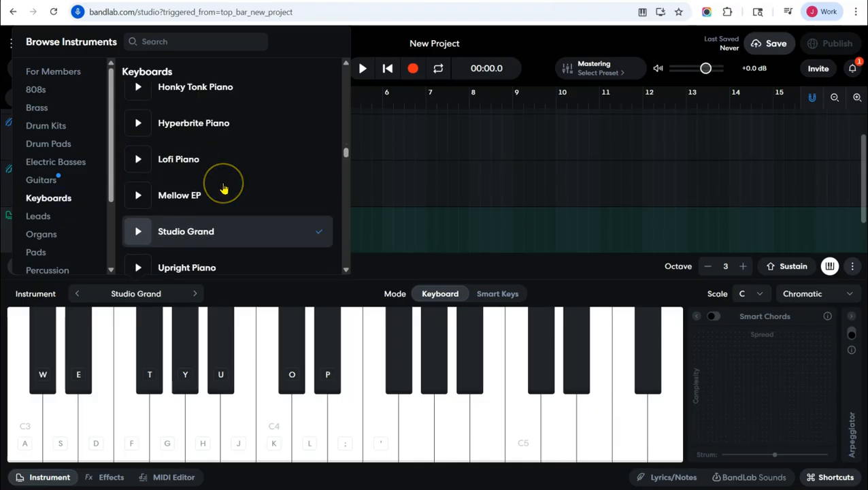
click(213, 212)
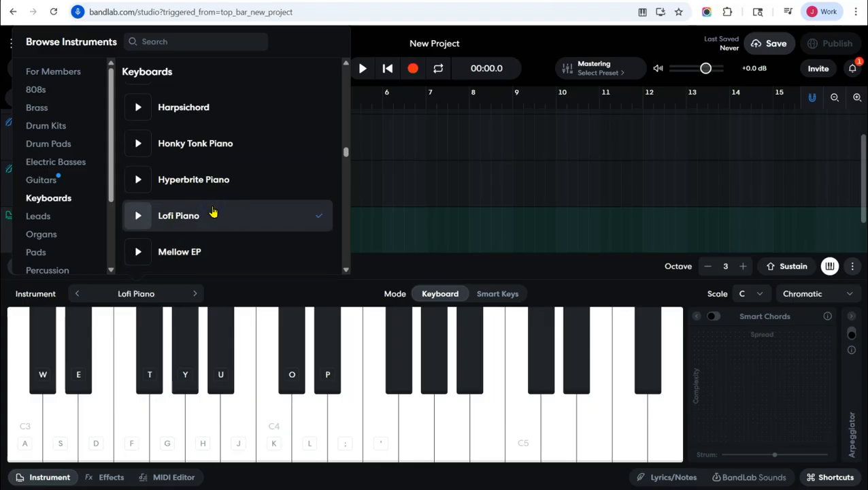
click(378, 197)
click(376, 192)
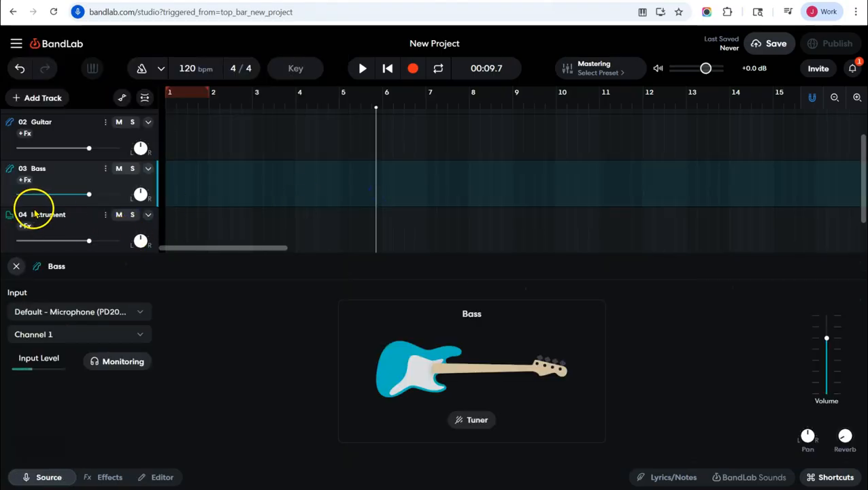
scroll(57, 142, up, 1)
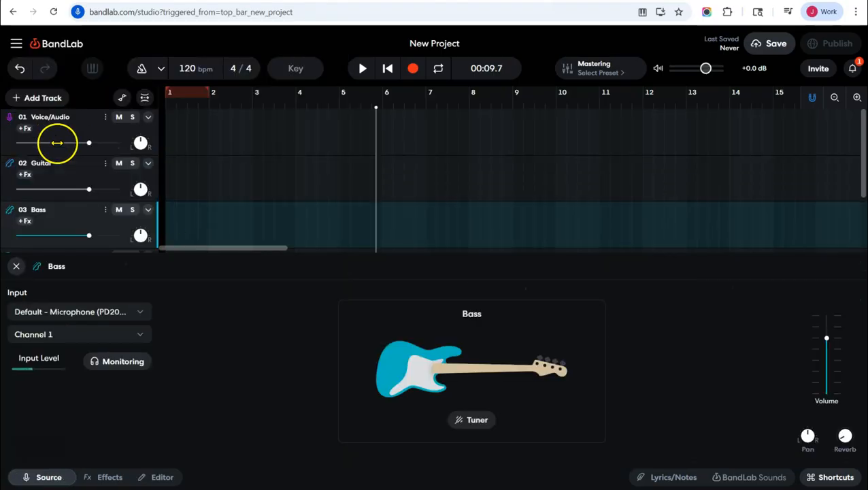
click(16, 266)
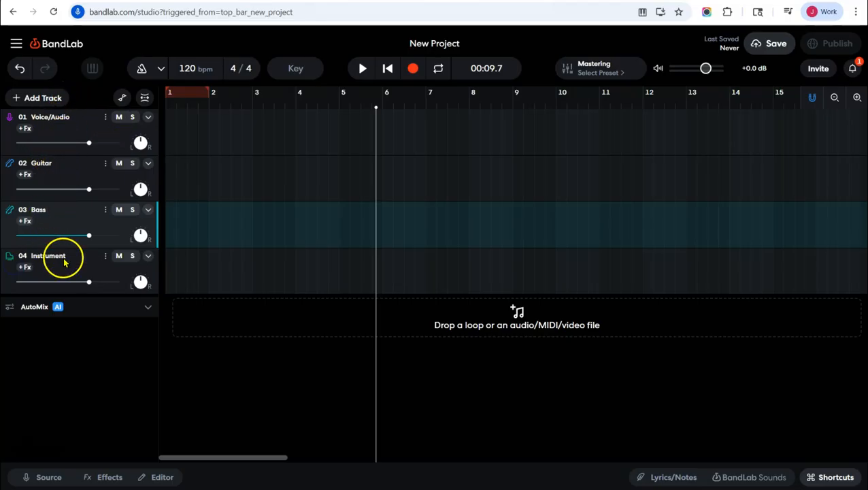
Add a Drum Machine track and fill it with the Lofi Jam beat starter pattern.
click(41, 99)
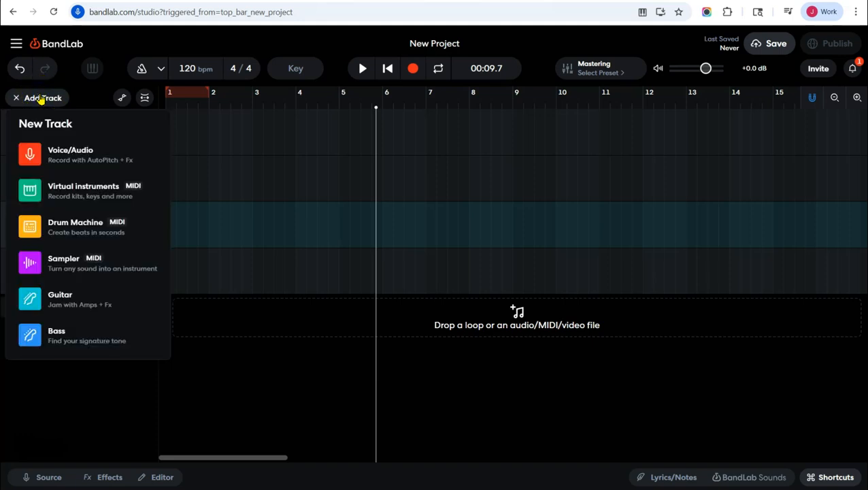
click(76, 225)
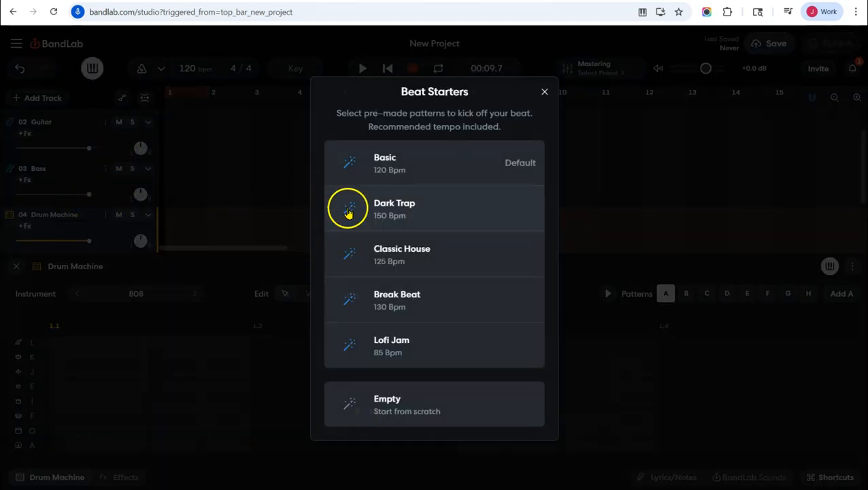
click(418, 347)
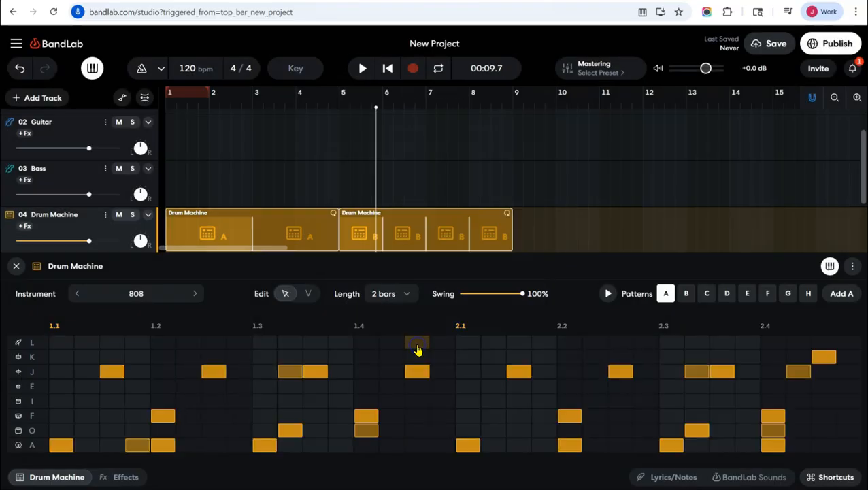
scroll(105, 228, up, 1)
scroll(105, 228, down, 3)
scroll(107, 192, up, 2)
scroll(108, 192, up, 1)
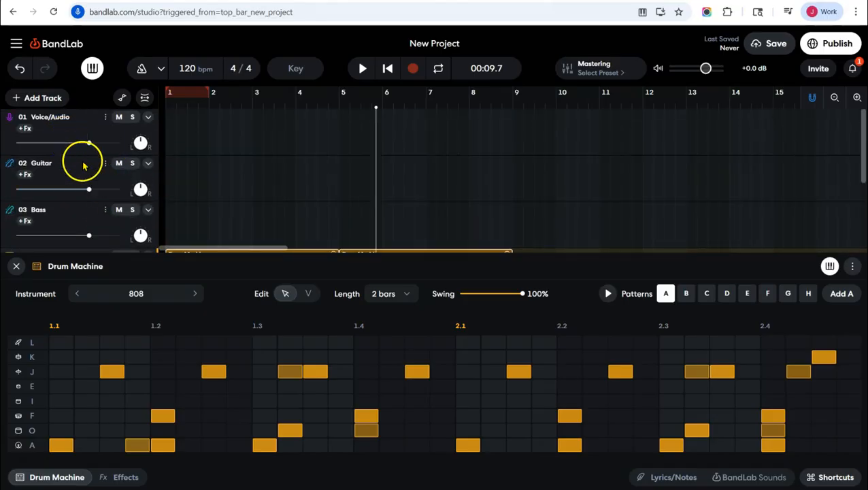
scroll(72, 160, down, 3)
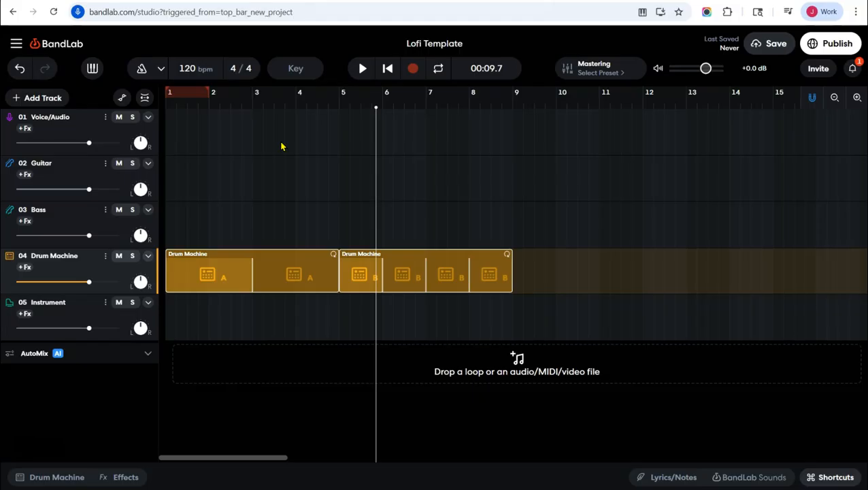
Name the project "Lofi Template".
click(405, 111)
click(456, 43)
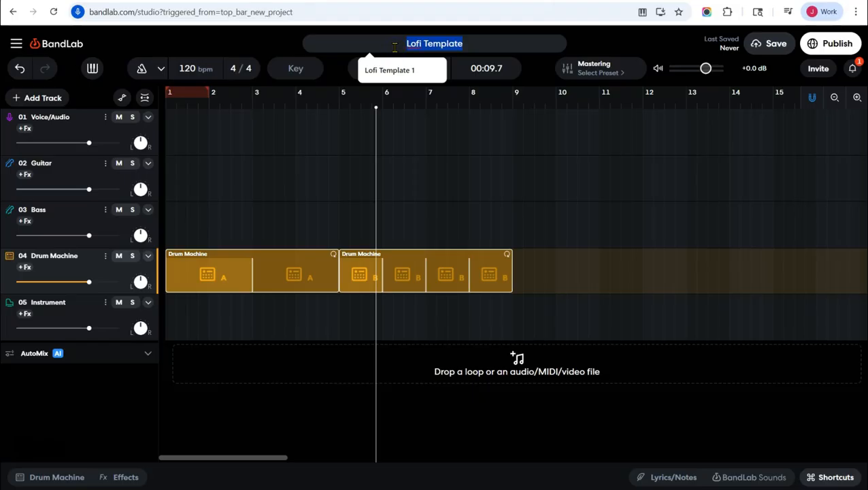
text(Lof)
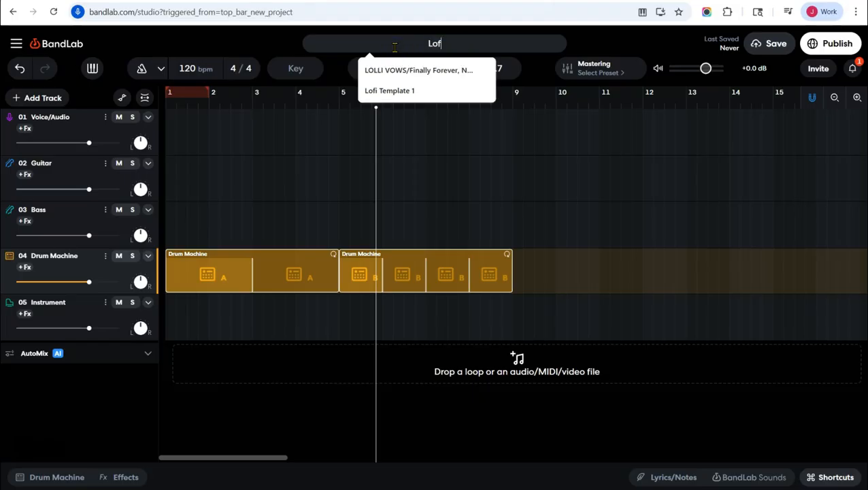
text(i T)
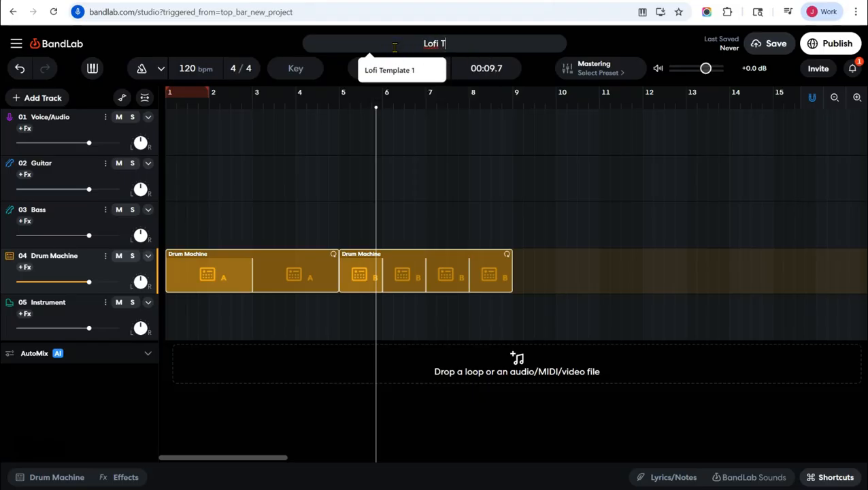
text(emplate)
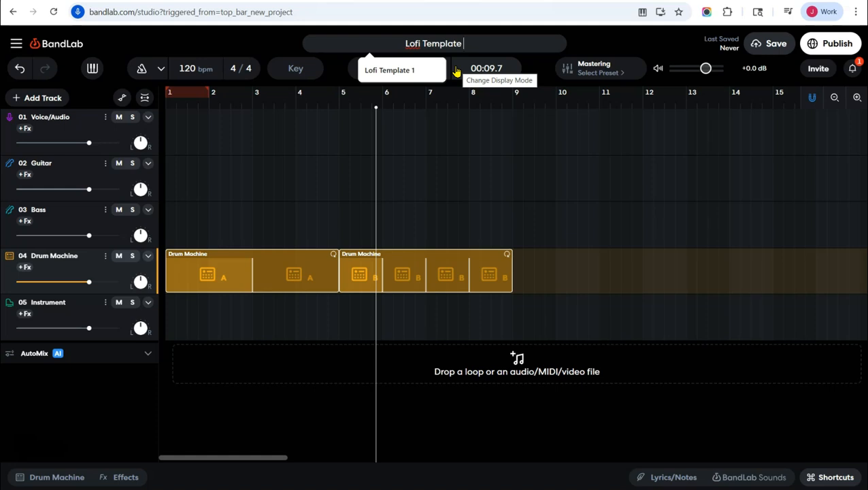
click(484, 49)
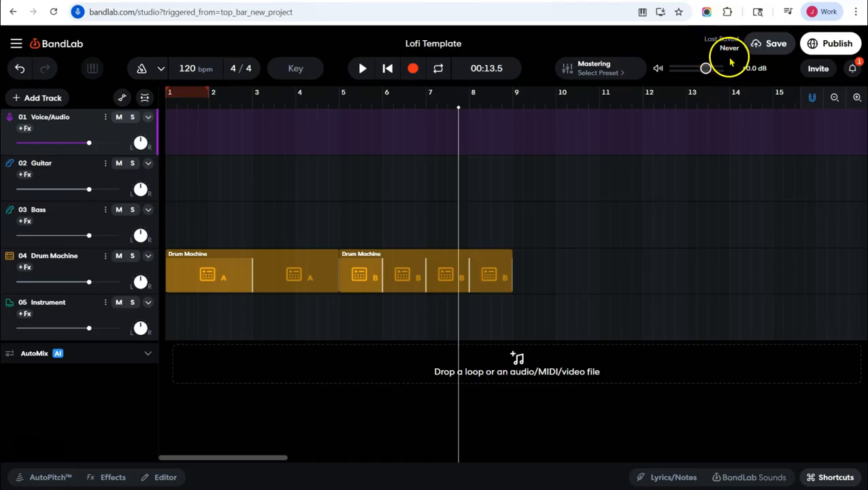
Save the project and exit the studio.
click(771, 44)
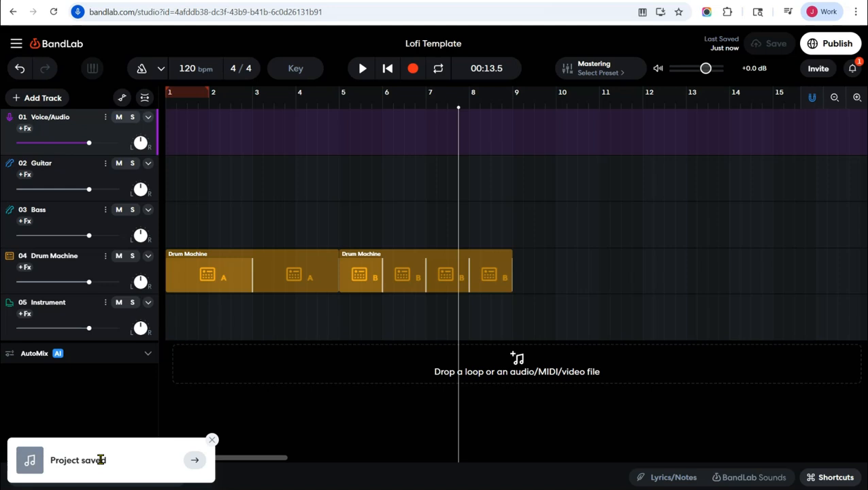
click(217, 414)
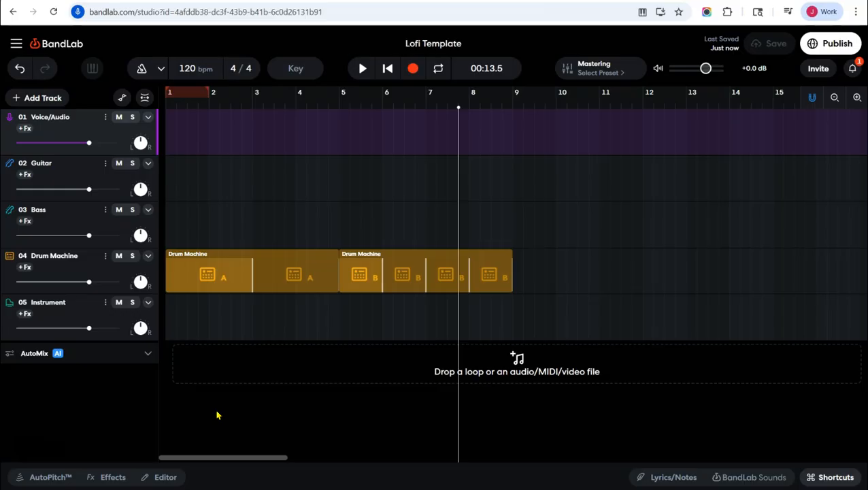
click(16, 46)
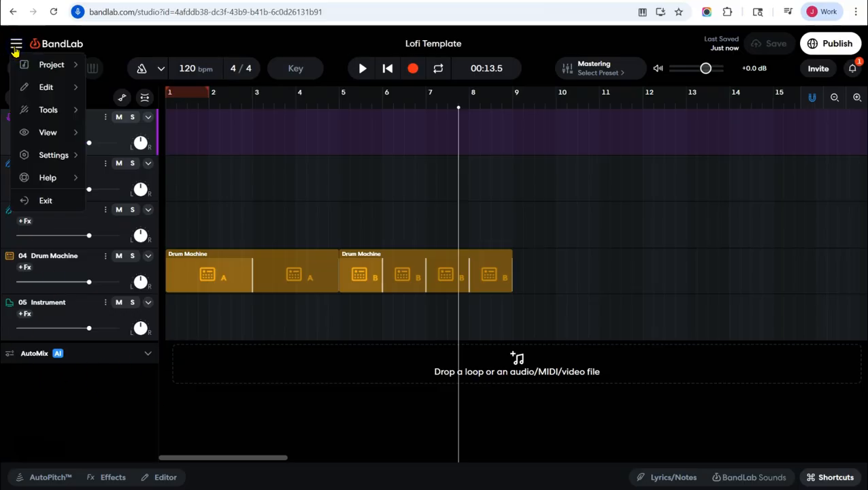
click(49, 201)
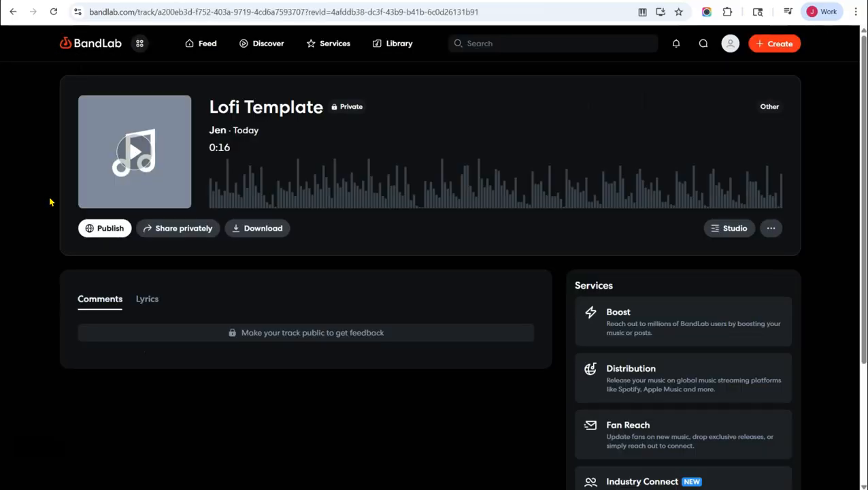
Go to the feed and open the library's list of all projects.
click(202, 46)
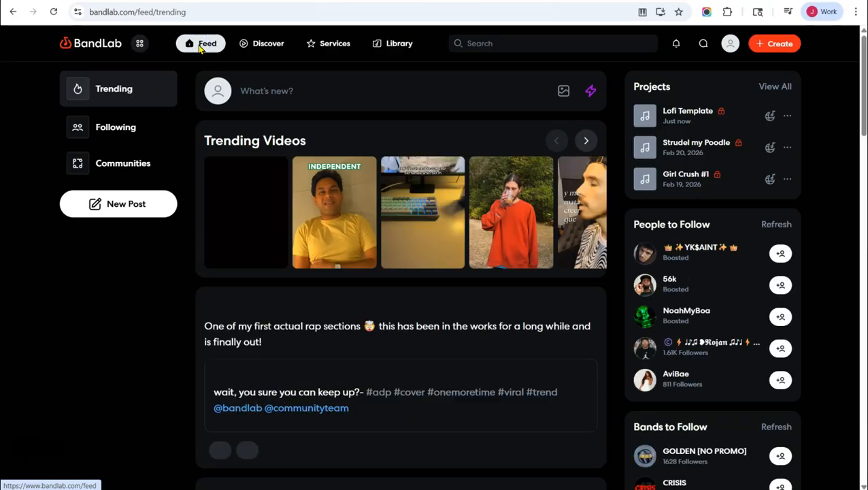
click(401, 47)
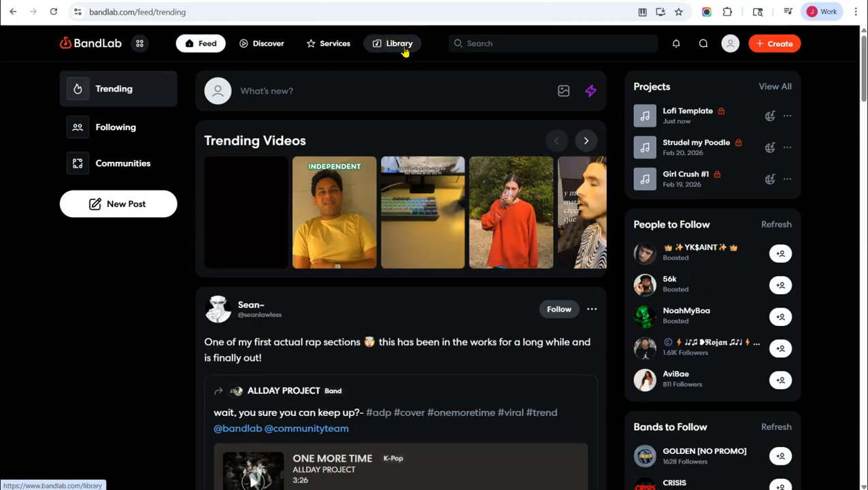
click(402, 46)
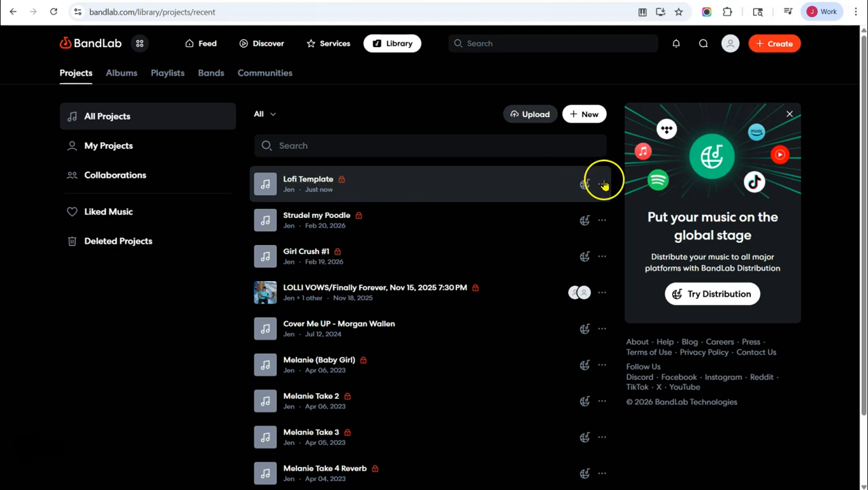
Duplicate the Lofi Template project from the library list as a new project named "New Jam (Lofi Temp)".
click(603, 184)
click(553, 206)
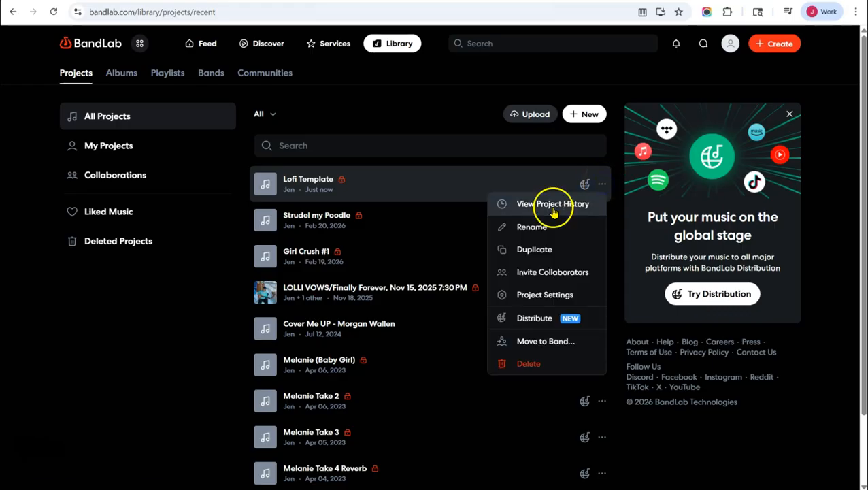
click(558, 249)
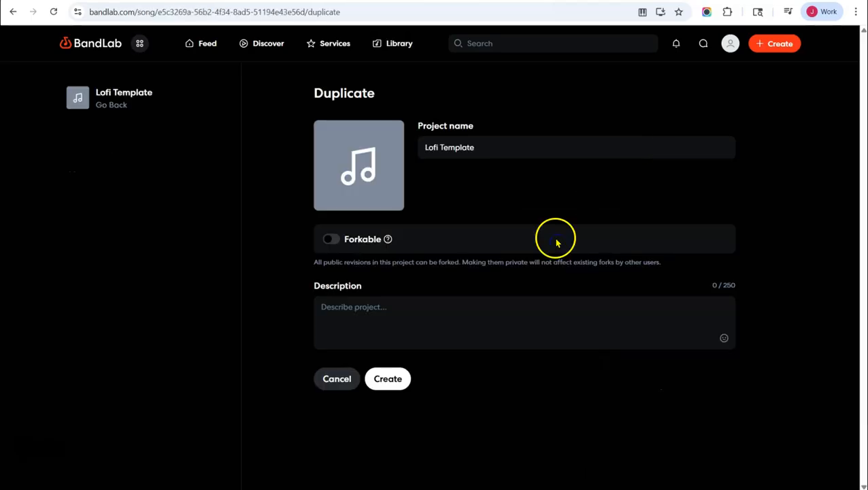
click(479, 147)
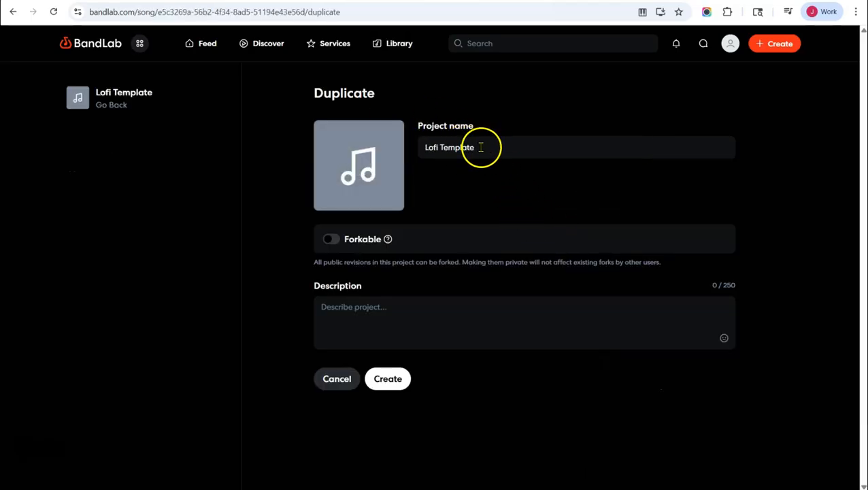
drag(479, 148, 417, 148)
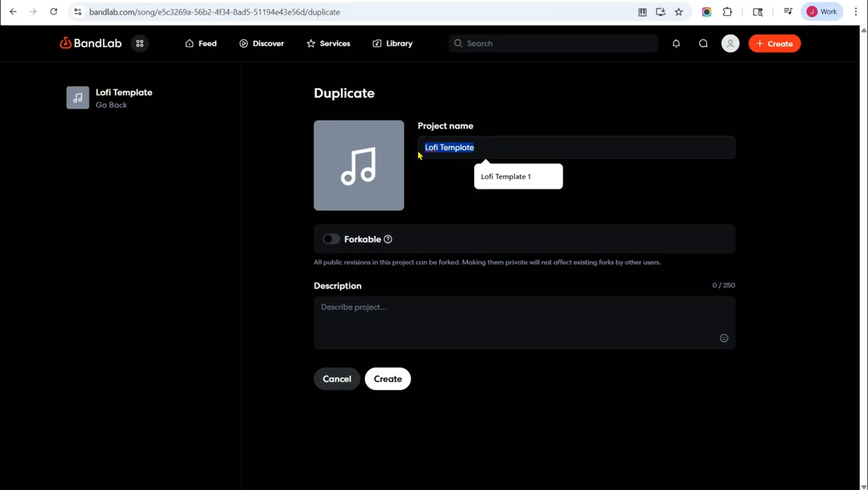
text(New)
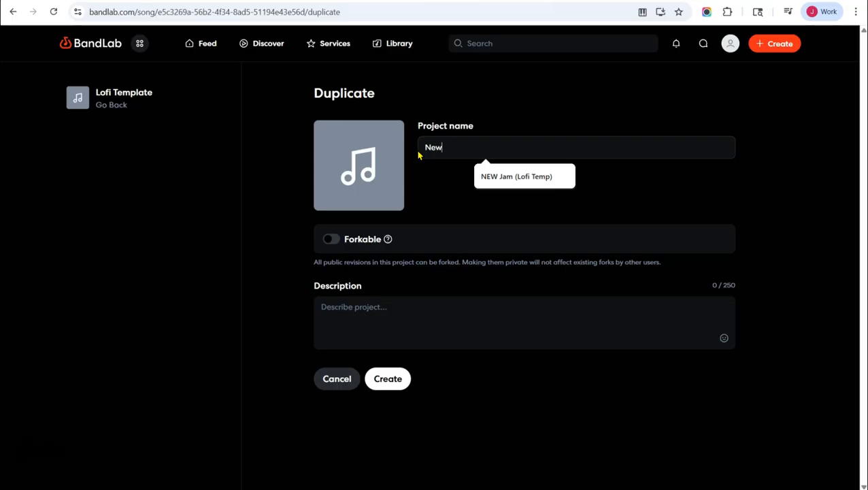
text( Jam (Lofi Temp))
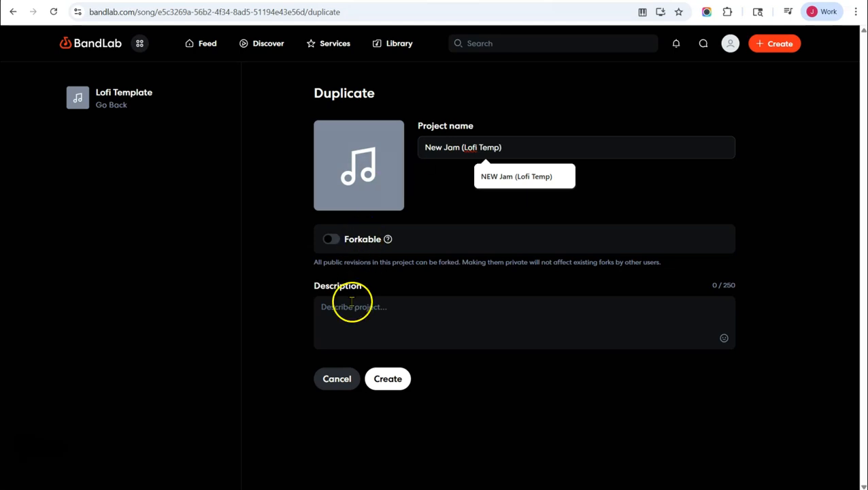
click(399, 379)
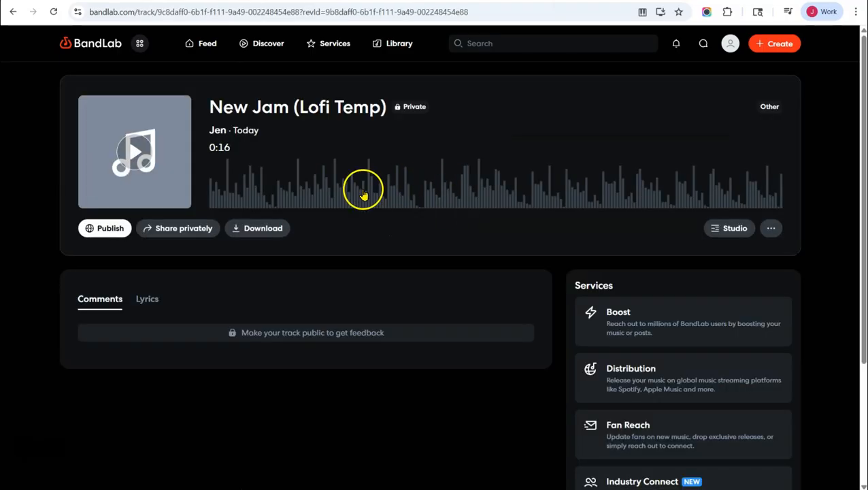
Open the duplicated project in the studio and check the Voice/Audio track's expandable settings, leaving them collapsed.
click(734, 234)
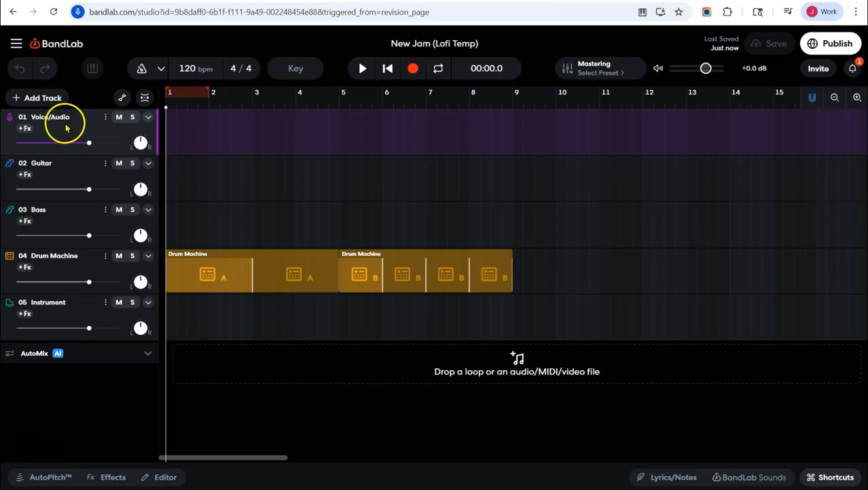
click(148, 118)
click(148, 117)
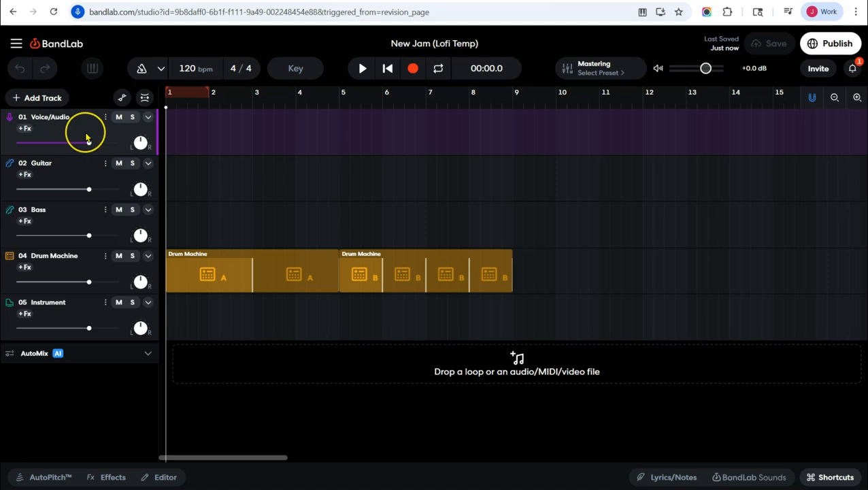